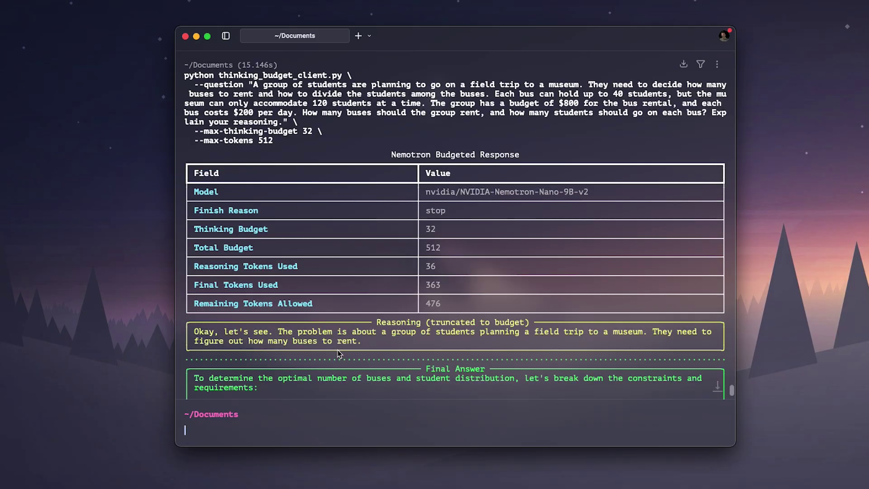
# Look through the question list in the Scores sheet of the LLM Logic Tests spreadsheet
pyautogui.moveTo(384, 258); pyautogui.dragTo(452, 308)
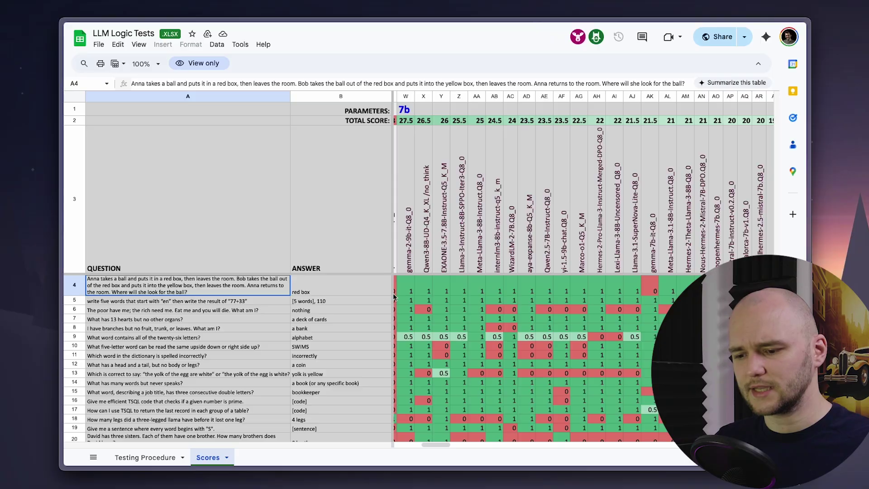
pyautogui.scroll(-5, 281, 319)
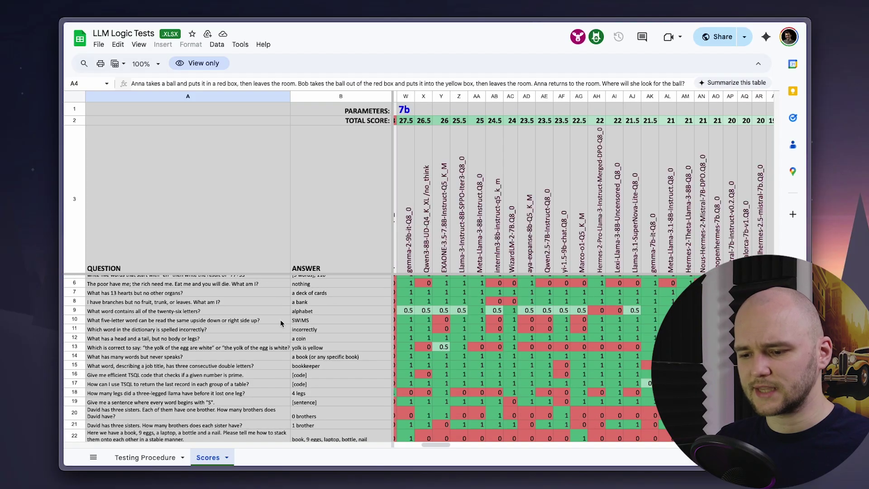
pyautogui.scroll(-3, 234, 350)
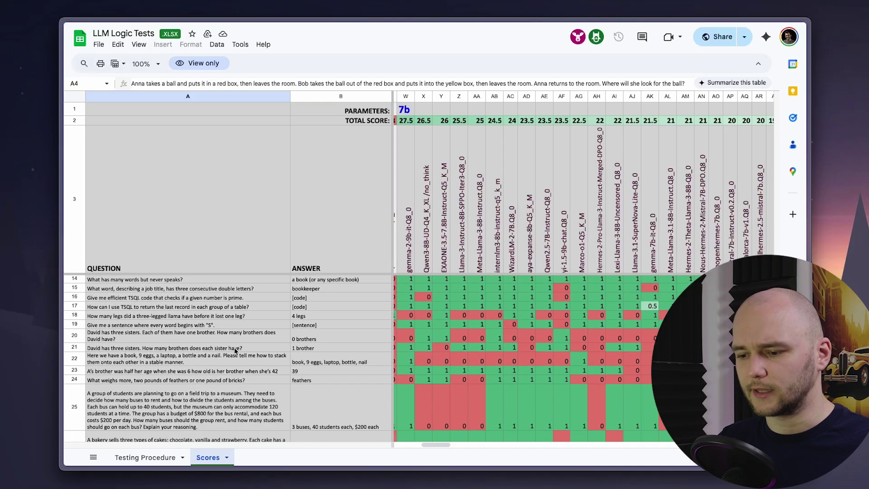
pyautogui.scroll(2, 236, 351)
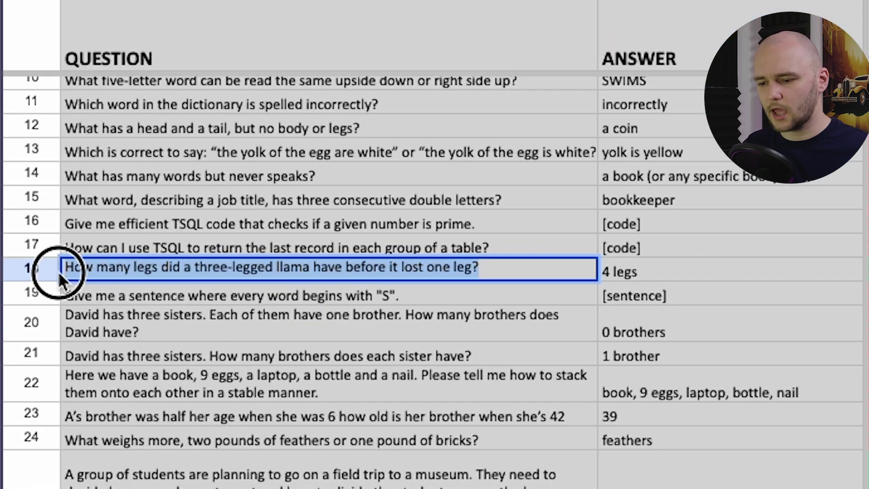
# Test nvidia-nemotron-nano-9b-v2 with reasoning on, using the three-legged llama question and the question about David's brothers
pyautogui.click(385, 253)
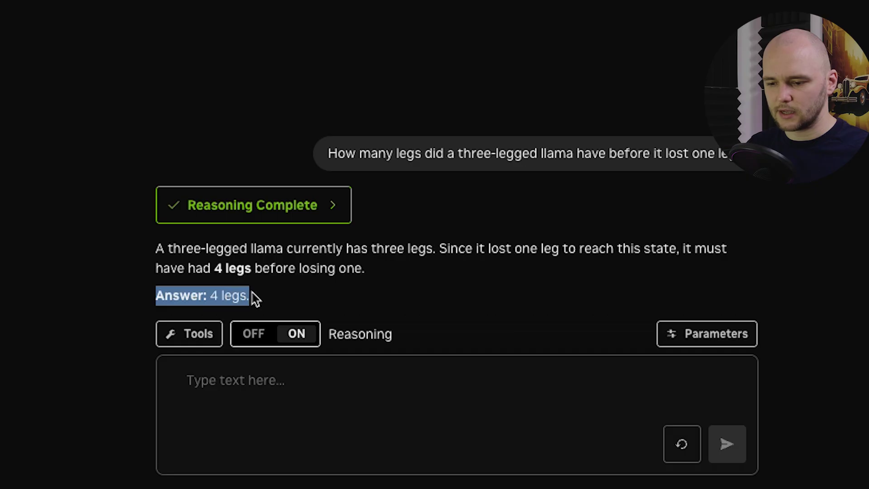
pyautogui.click(295, 213)
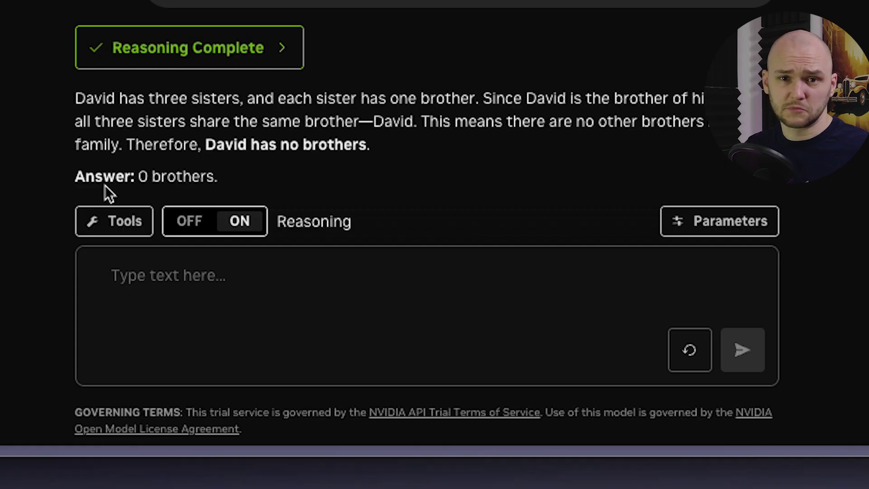
pyautogui.scroll(-1, 237, 362)
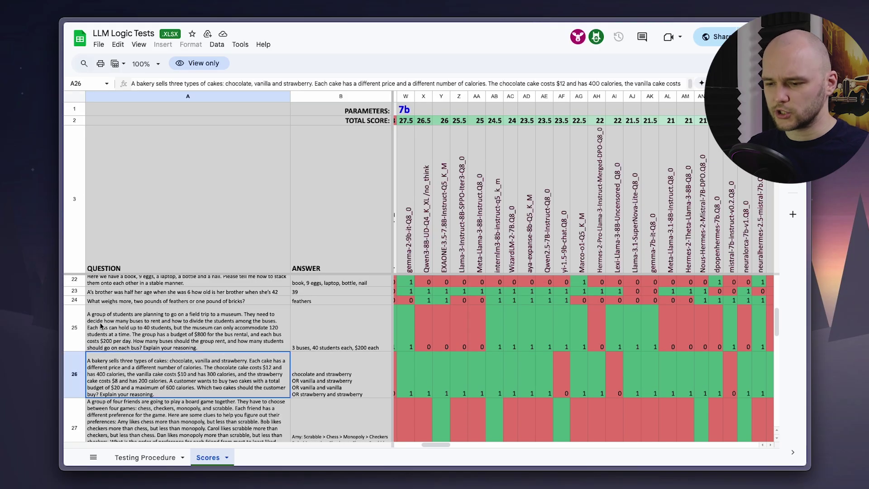
# Ask the model the field-trip bus question from row 25 and inspect the max_tokens setting in the Python API code
pyautogui.click(101, 324)
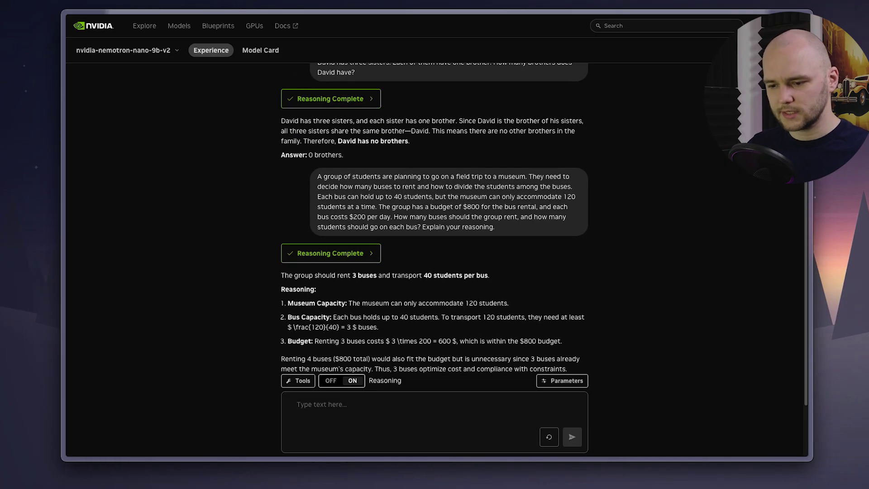
pyautogui.scroll(-2, 475, 371)
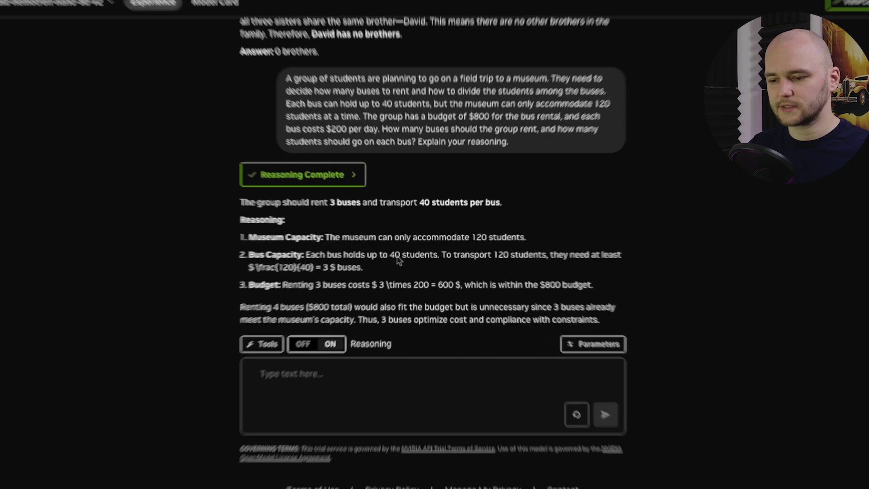
pyautogui.click(401, 262)
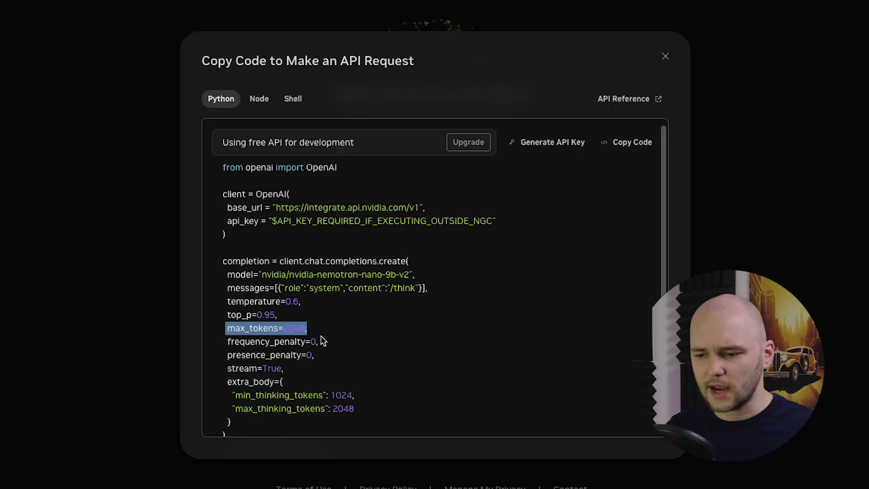
pyautogui.click(351, 353)
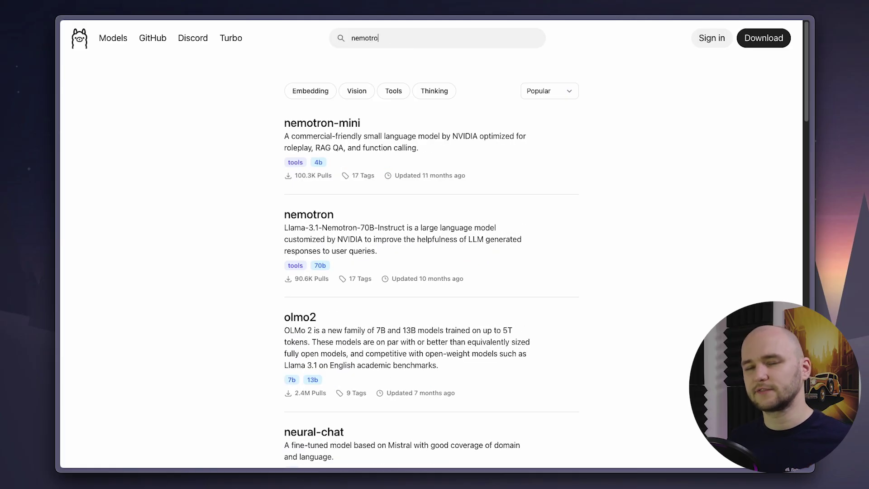
# Search the Ollama library for nemotron and copy the nvidia/NVIDIA-Nemotron-Nano-9B-v2 model name from Hugging Face
pyautogui.write('n')
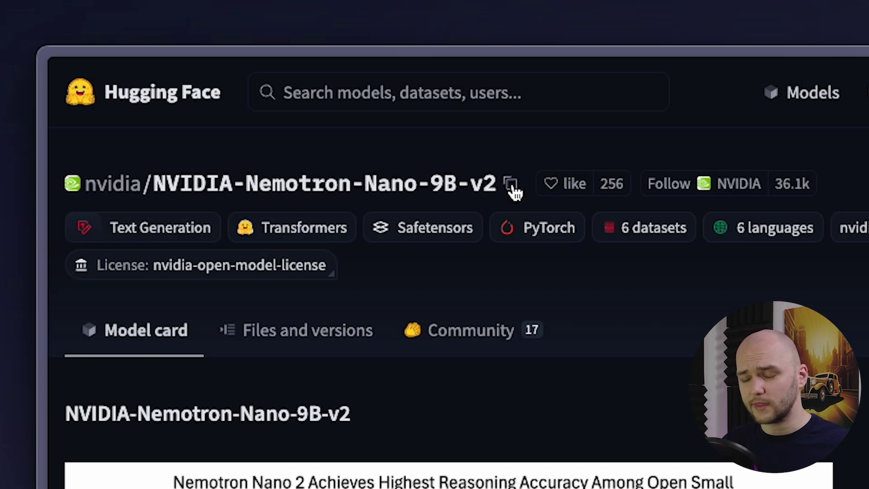
pyautogui.click(514, 187)
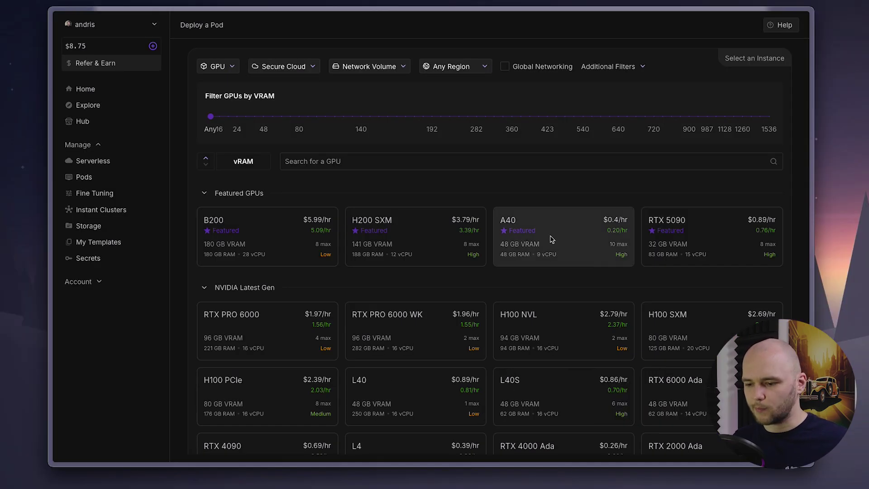
# Switch to RunPod, choose the A40 GPU for a new pod and open its template overrides
pyautogui.moveTo(557, 239)
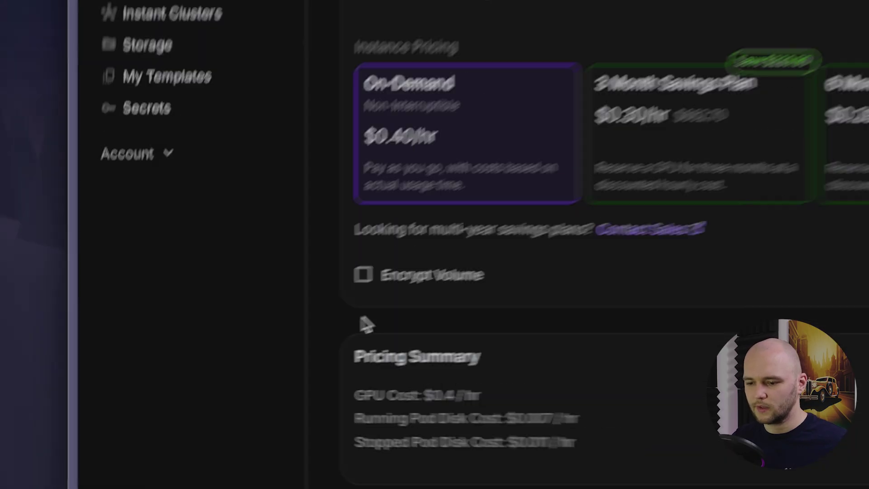
pyautogui.click(397, 208)
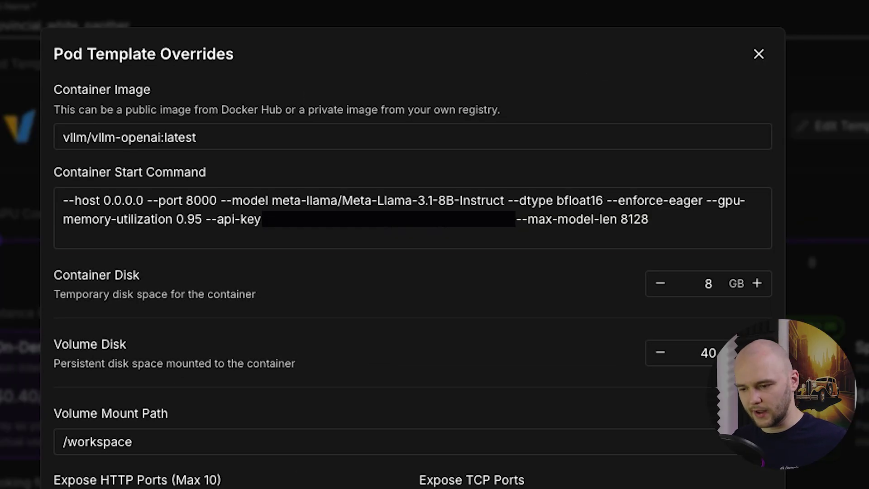
# Set the start command's model to nvidia/NVIDIA-Nemotron-Nano-9B-v2 and replace its remaining options with ones including --trust-remote-code and the API key
pyautogui.moveTo(271, 200); pyautogui.dragTo(504, 204)
pyautogui.hotkey('ctrl', 'v')
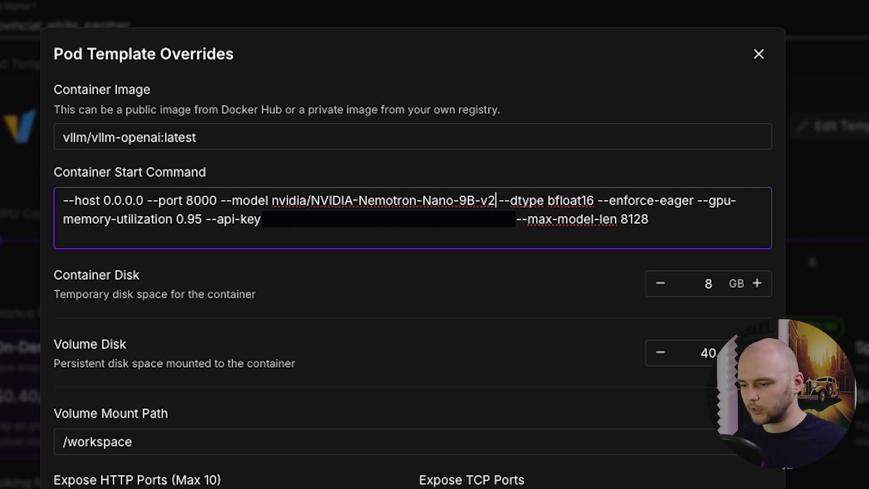
pyautogui.press('Tab')
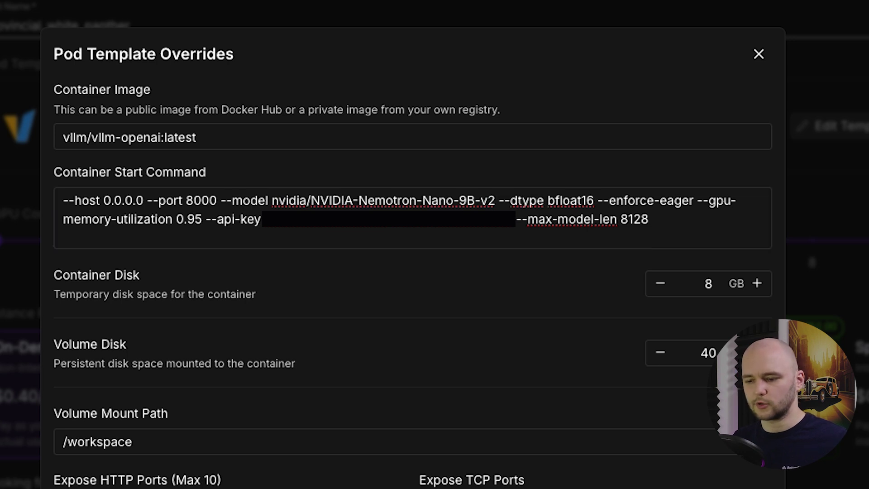
pyautogui.moveTo(499, 200); pyautogui.dragTo(651, 219)
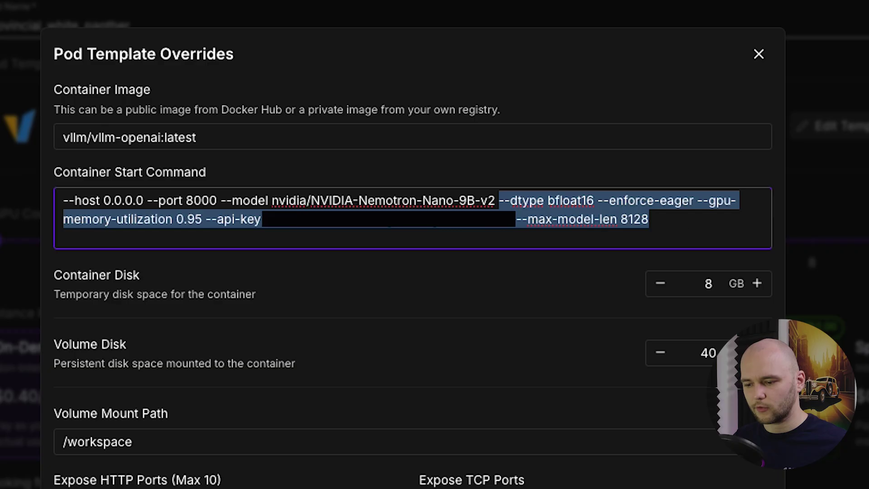
pyautogui.hotkey('ctrl', 'v')
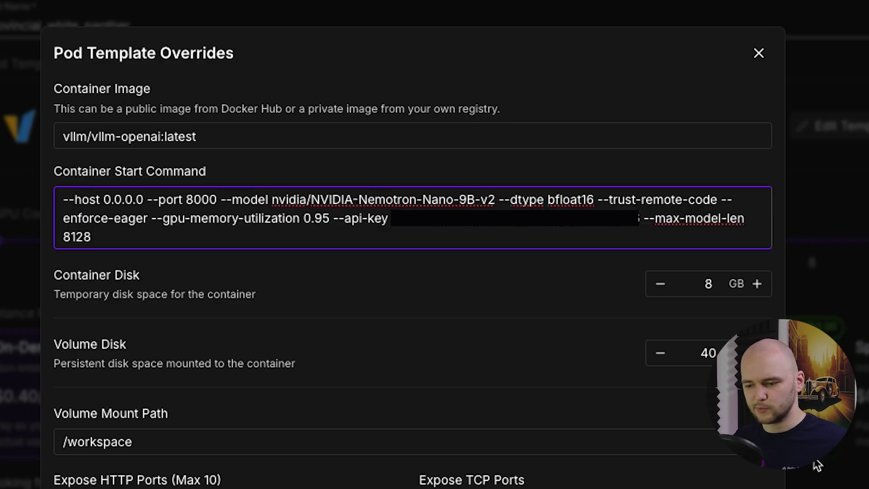
# Check the HF_TOKEN environment variable, apply the template overrides and deploy the pod on demand
pyautogui.scroll(-5, 482, 351)
pyautogui.click(254, 291)
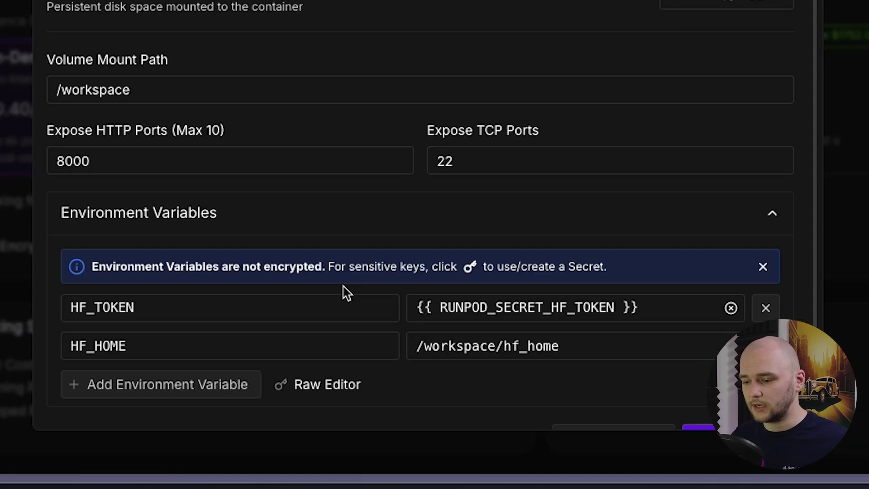
pyautogui.click(572, 276)
pyautogui.tripleClick(542, 272)
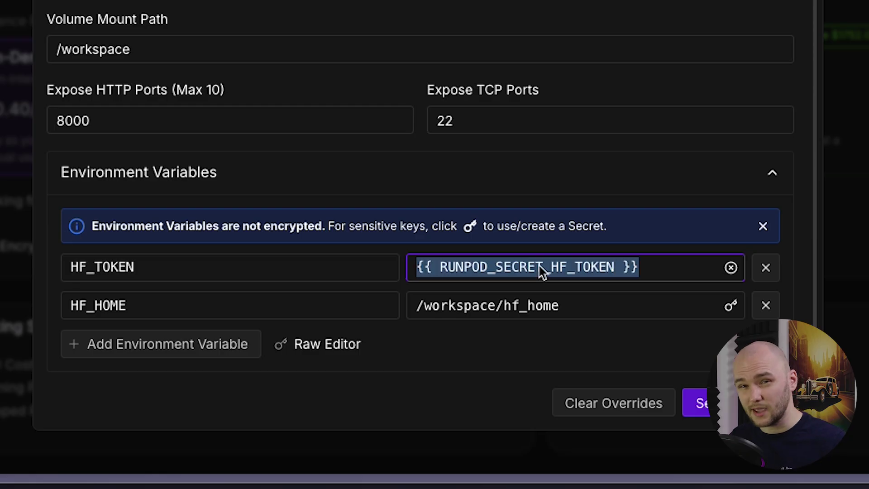
pyautogui.click(701, 403)
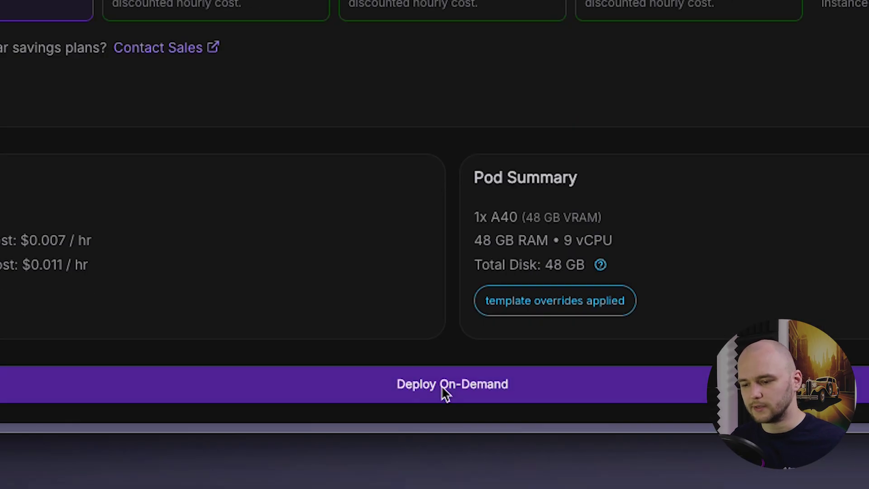
pyautogui.click(441, 384)
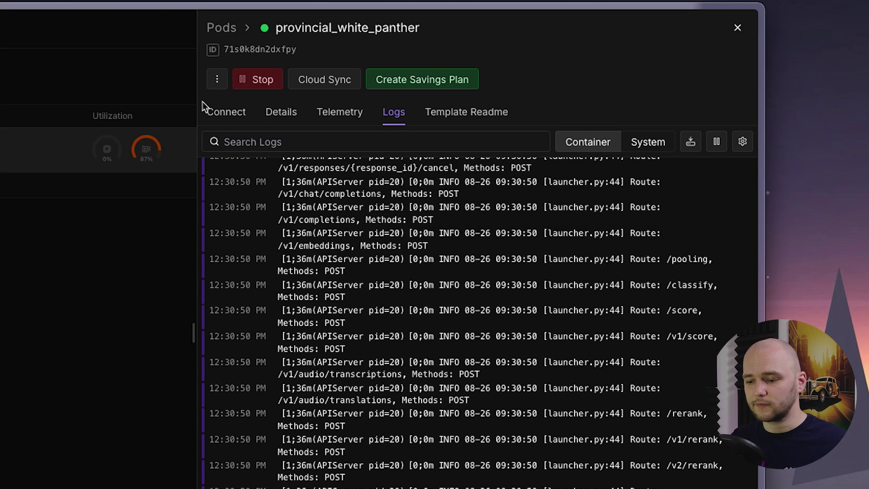
# Open the pod's connection details and copy the link of the HTTP service on port 8000
pyautogui.click(222, 113)
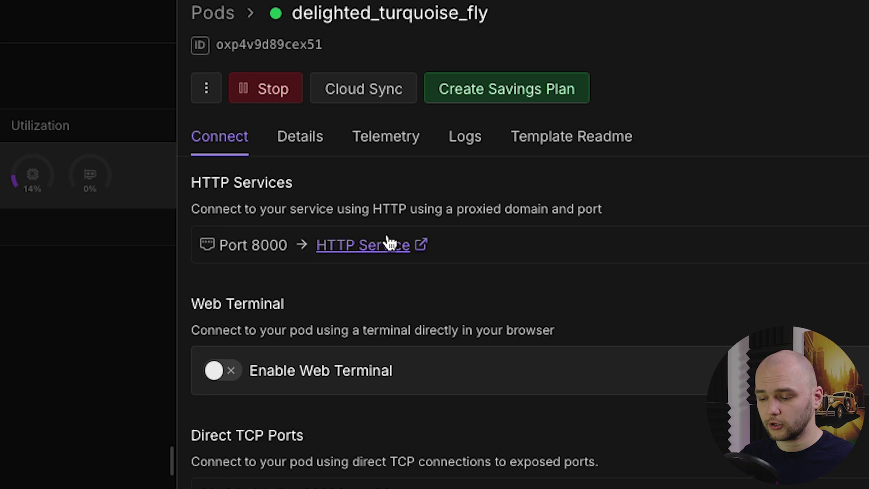
pyautogui.rightClick(386, 244)
pyautogui.click(453, 400)
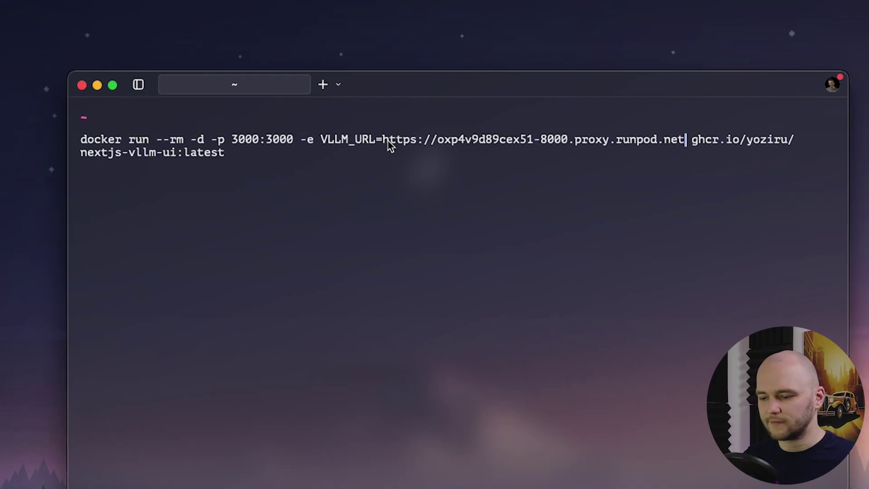
# Run the ghcr.io/yoziru/nextjs-vllm-ui:latest Docker container on port 3000 with VLLM_URL set to the pod's proxy address
pyautogui.moveTo(379, 141); pyautogui.dragTo(681, 141)
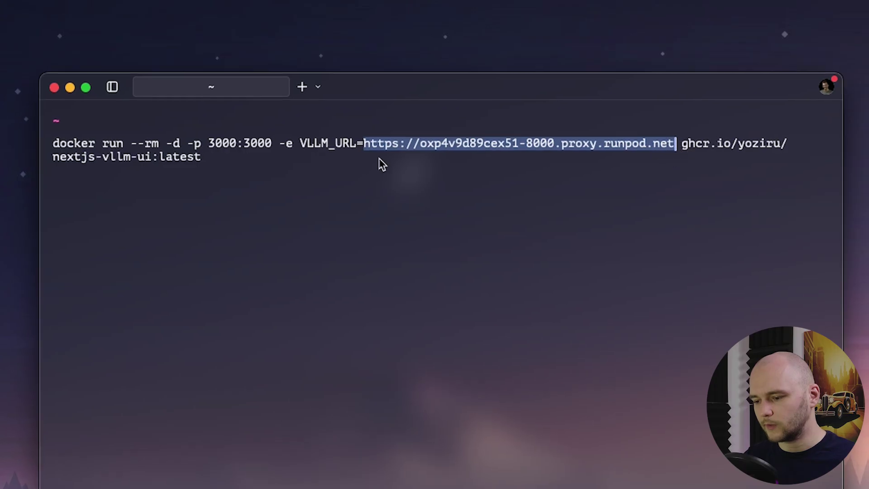
pyautogui.click(344, 160)
pyautogui.press('Return')
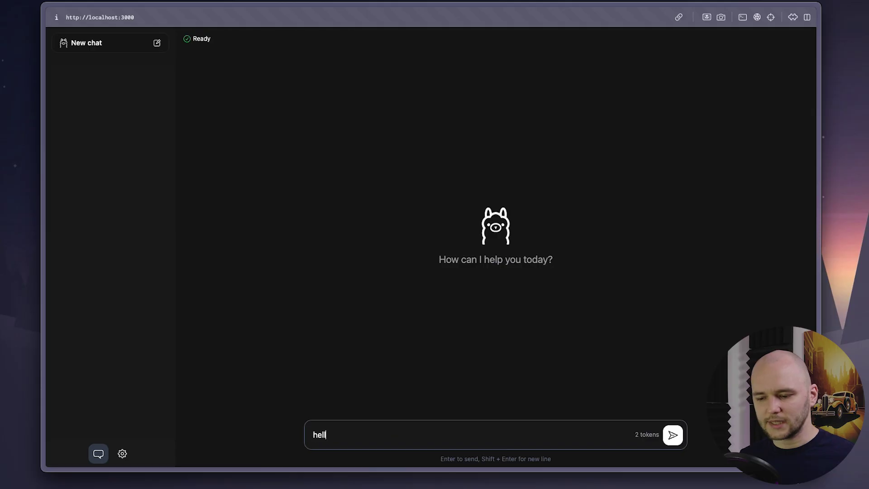
# Send the message "hello" in the local chat interface at localhost:3000
pyautogui.write('o')
pyautogui.press('Return')
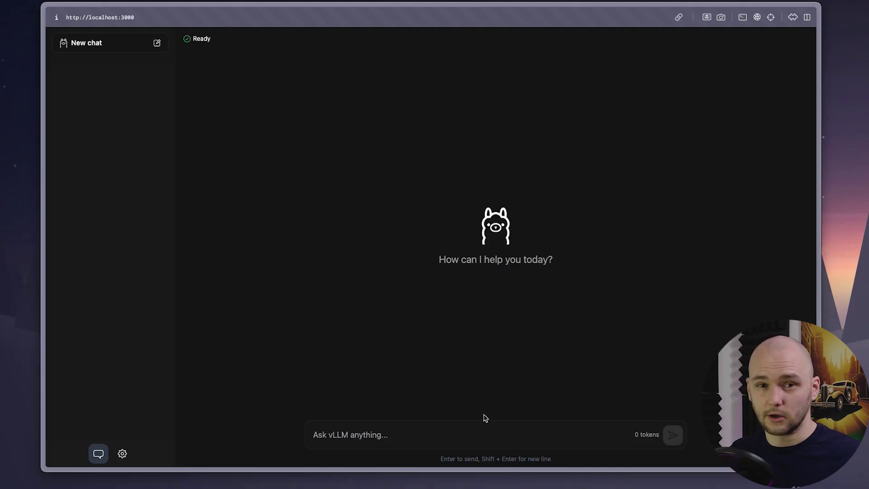
# Prompt the model for a Python program simulating a ball bouncing inside a rotating hexagon and review the generated code
pyautogui.click(460, 434)
pyautogui.press('super+v')
pyautogui.press('Return')
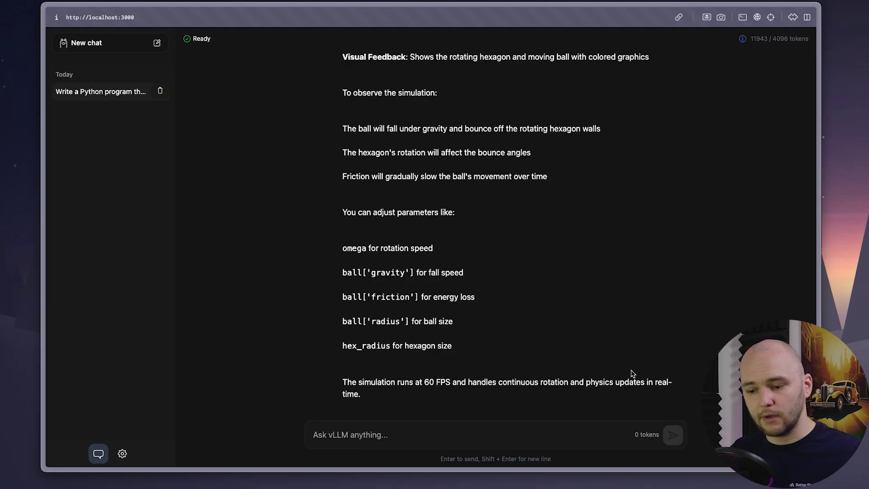
pyautogui.scroll(2, 632, 373)
pyautogui.scroll(-2, 517, 349)
pyautogui.scroll(15, 521, 349)
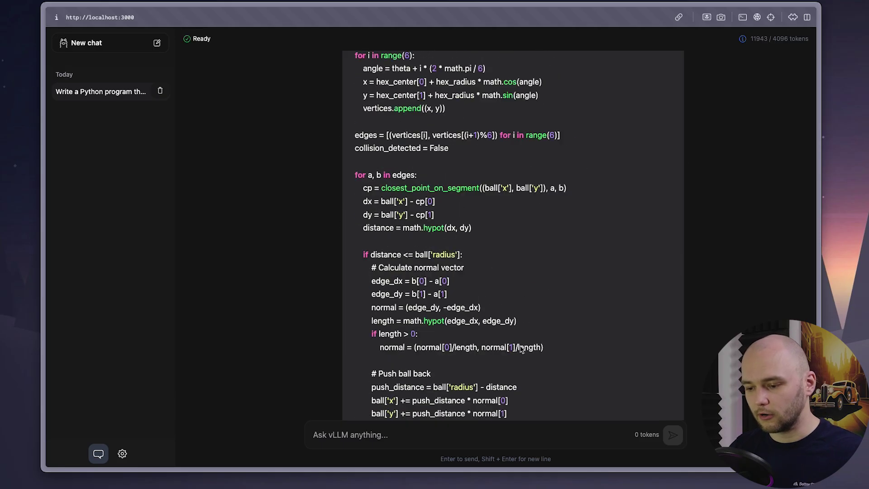
pyautogui.scroll(10, 519, 349)
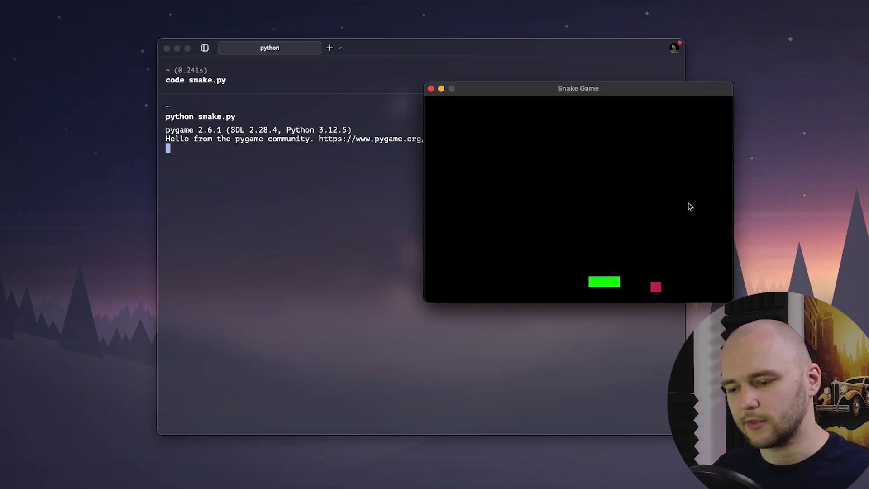
# Test the running snake.py game by steering the snake up, down and left
pyautogui.press('Up')
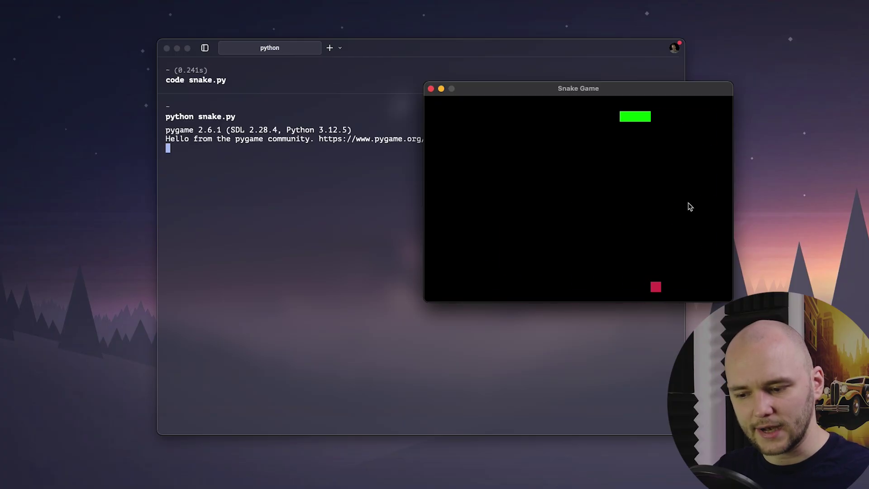
pyautogui.press('Down')
pyautogui.press('Left')
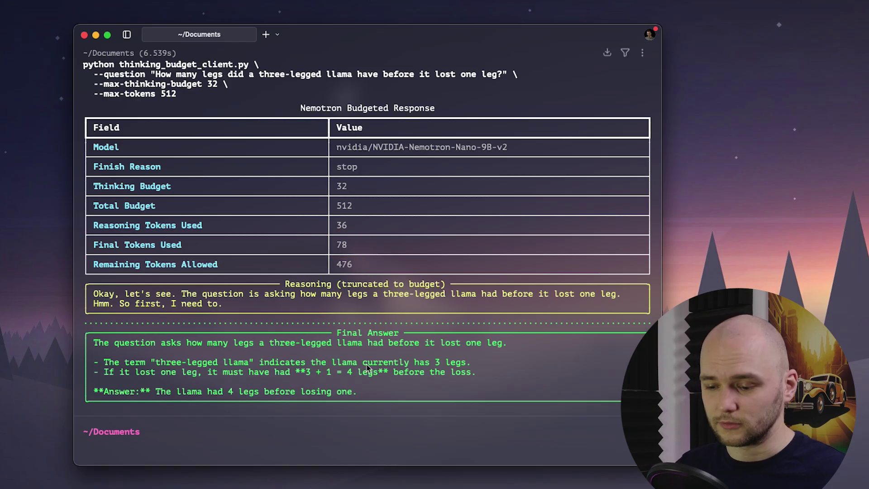
# Run thinking_budget_client.py on the field-trip bus question with max-thinking-budget 32 and max-tokens 512, and review the full response
pyautogui.press('super+v')
pyautogui.press('Return')
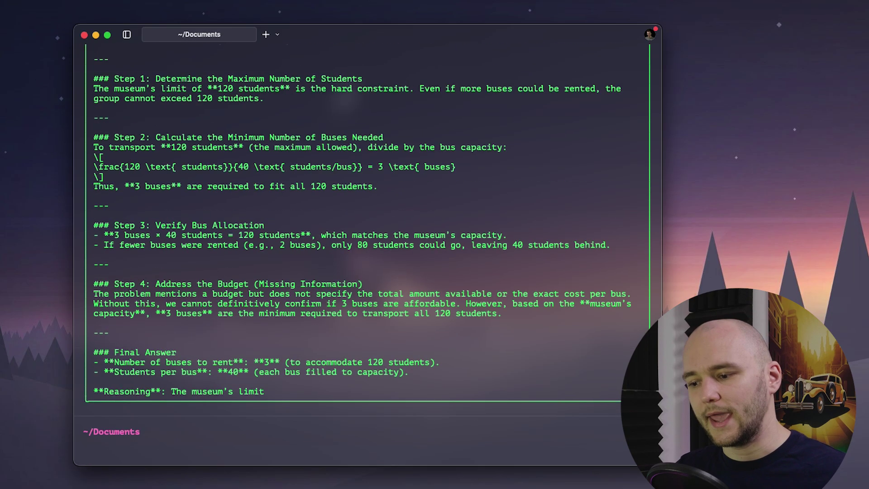
pyautogui.moveTo(145, 364); pyautogui.dragTo(407, 373)
pyautogui.click(408, 375)
pyautogui.scroll(10, 410, 381)
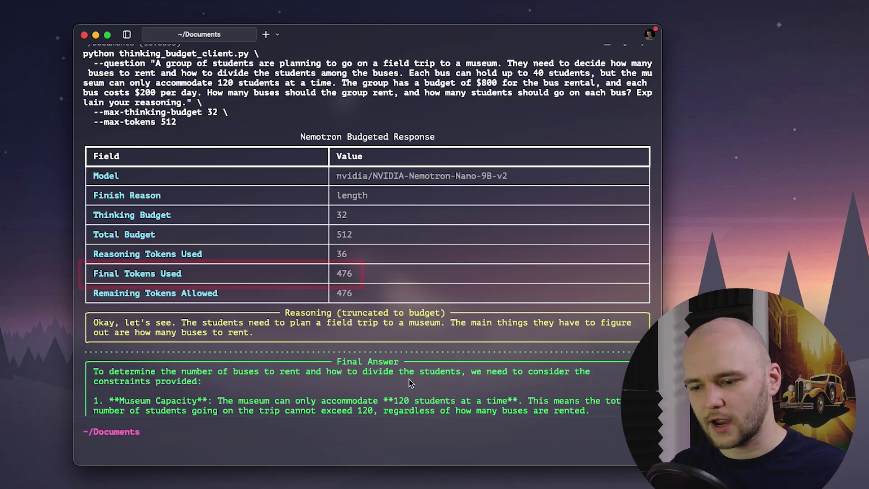